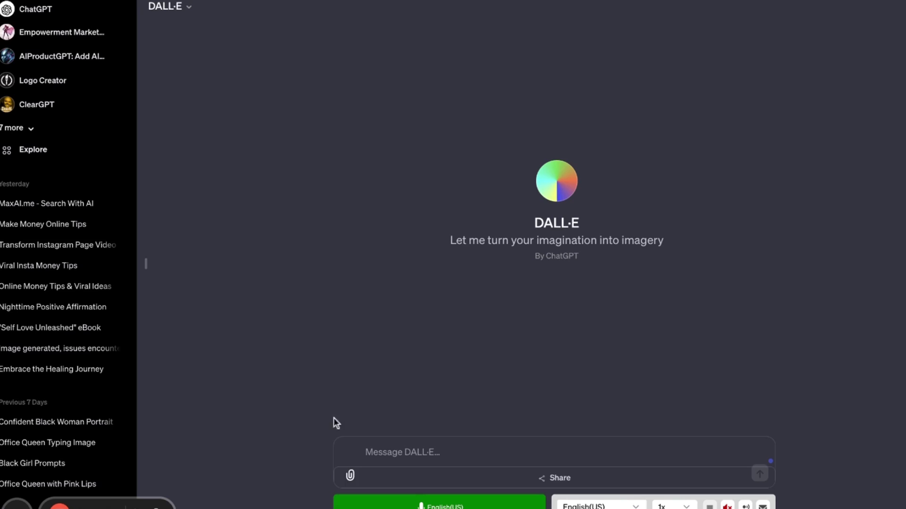
Step: Send DALL·E the pasted 16:9 prompt for a pink-hoodie woman holding a BORN WORTHY mug
left_click(358, 452)
type("A beautiful brown woman with large, expressive eyes and long, lush eyelashes gives a soft, engaging look. Her hair is styled in voluminous white waves, framing her face perfectly. She is wearing a pair of delicate, dangling earrings, which add a touch of elegance to her cozy attire. The woman is clad in a comfortable pink hoodie, holding a large white mug that reads \"BORN WORTHY\" in bold, black script. Her manicured nails are painted with a sparkling design, emphasizing her graceful hands. She is sitting in and aesthetically pleasing bedroom on her bed with a journal on her lap and pen in her hand writing her goals for 2024. 16:9 Ratio")
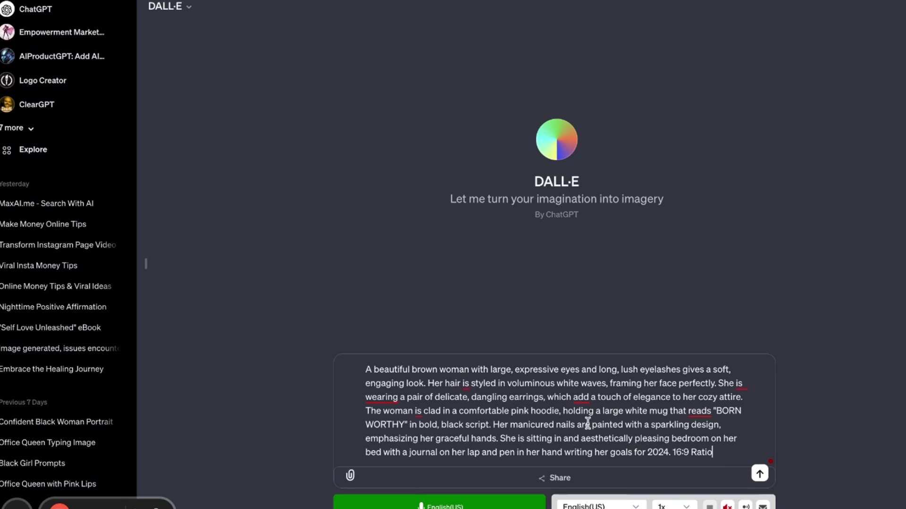
left_click(759, 474)
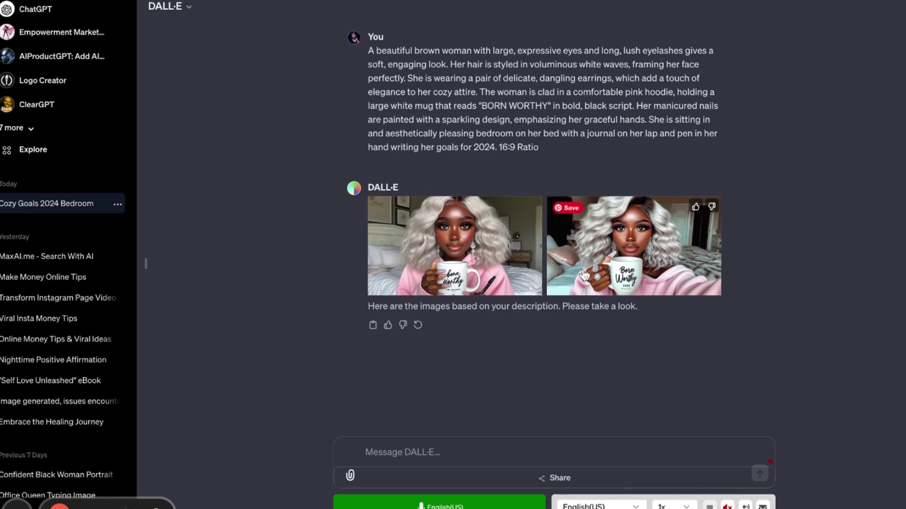
Step: View the second generated portrait full-size, then close the viewer
left_click(673, 249)
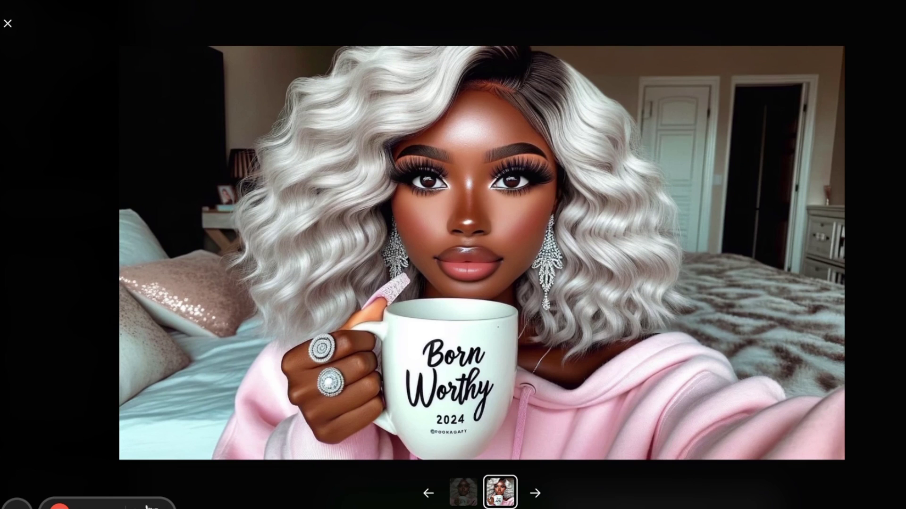
key("Escape")
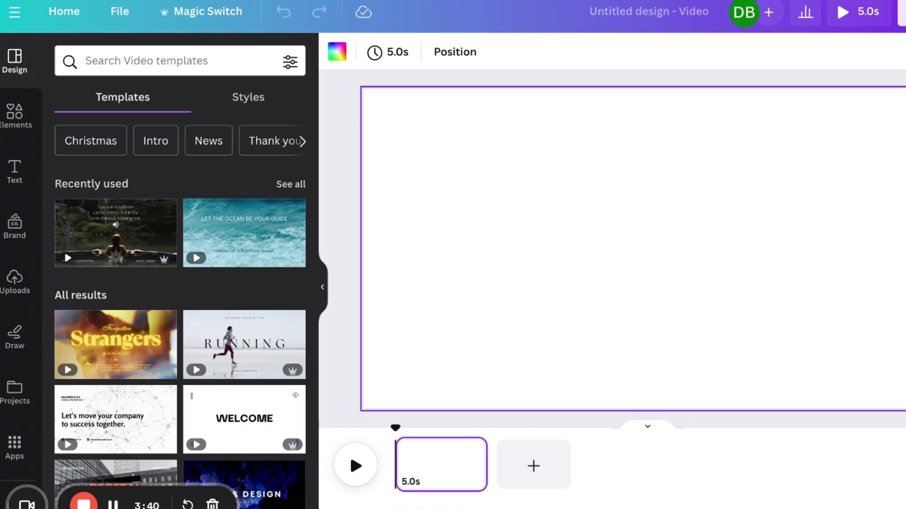
Step: Add the BORN WORTHY mug portrait from Uploads and try Magic Expand, then cancel it
left_click(15, 283)
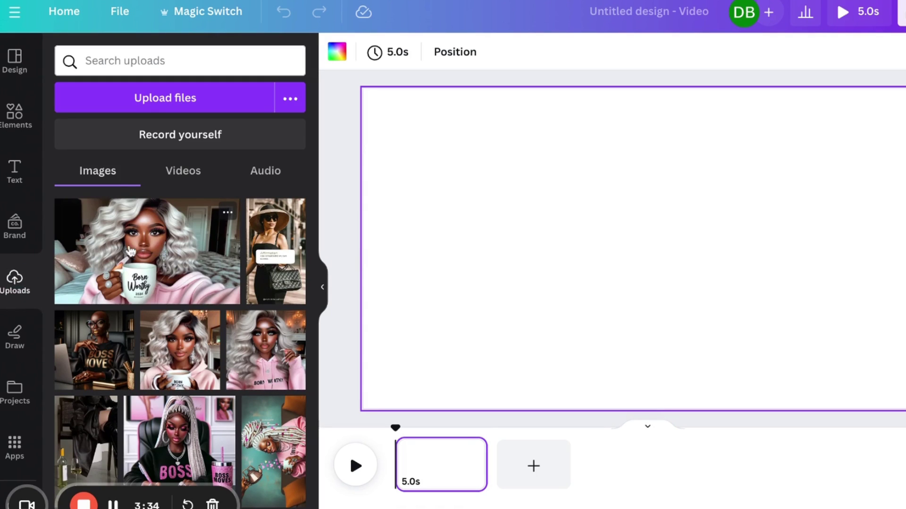
left_click(133, 255)
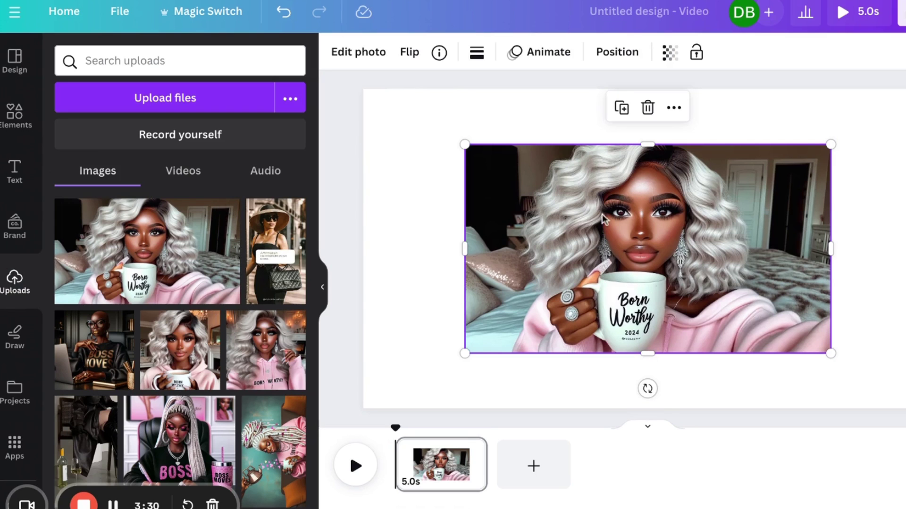
left_click(372, 60)
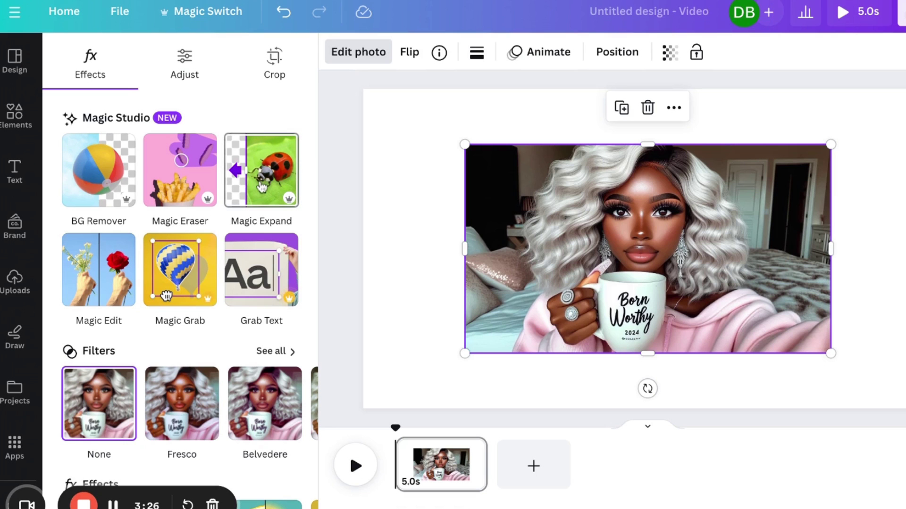
left_click(262, 187)
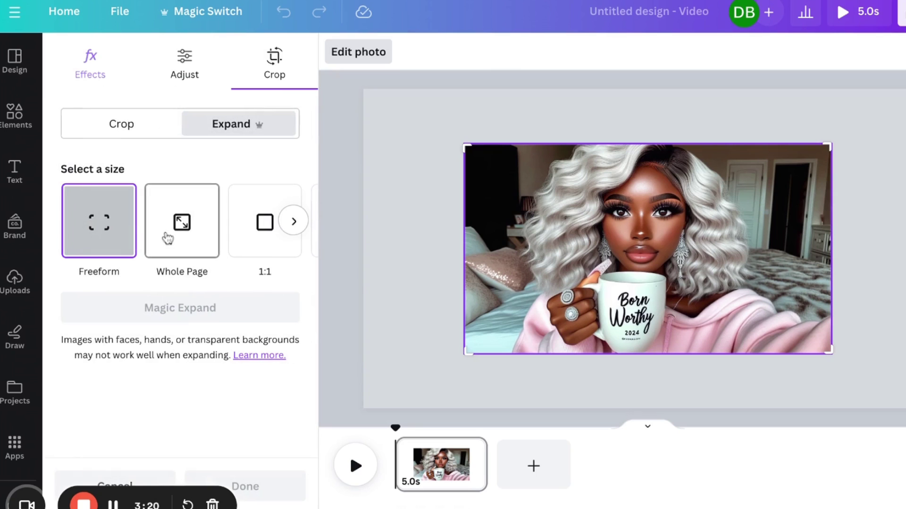
left_click(173, 238)
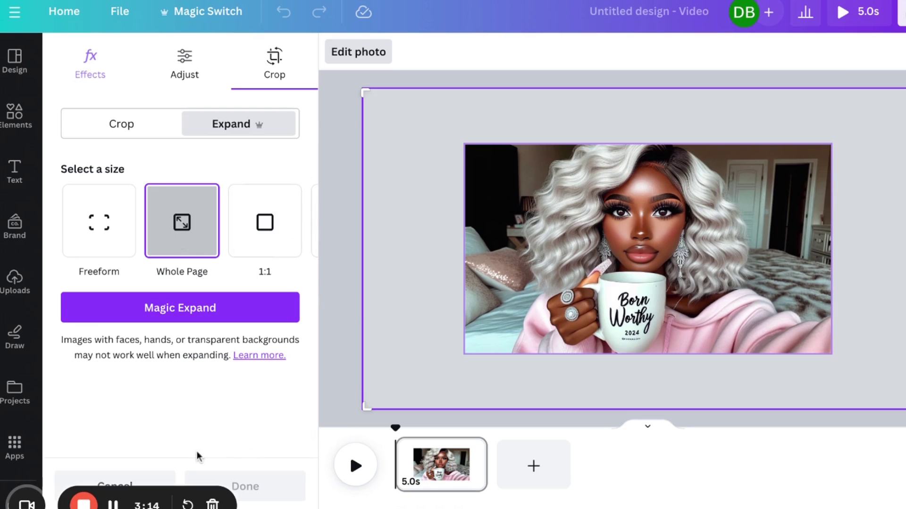
left_click(163, 477)
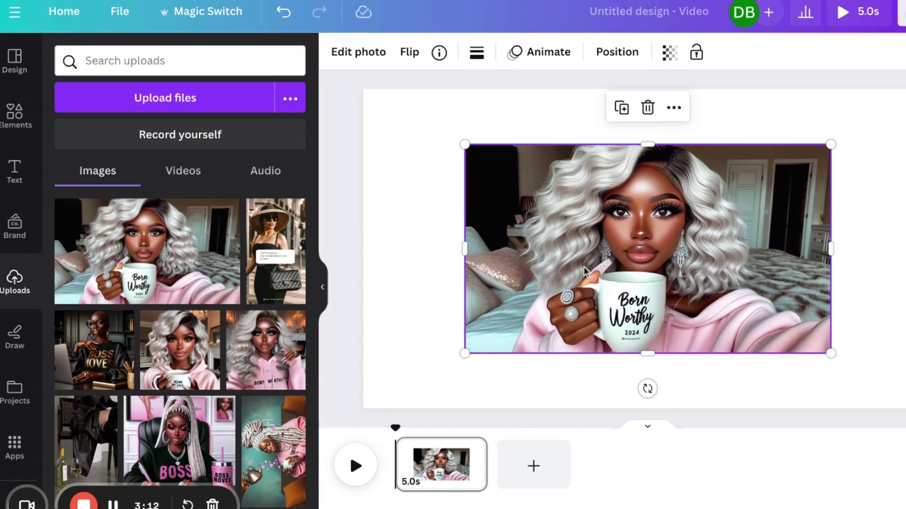
Step: Enlarge the portrait to about 1,528 × 873 so it covers most of the page
mouse_move(465, 144)
left_mouse_down()
mouse_move(417, 117)
mouse_move(472, 152)
left_mouse_up()
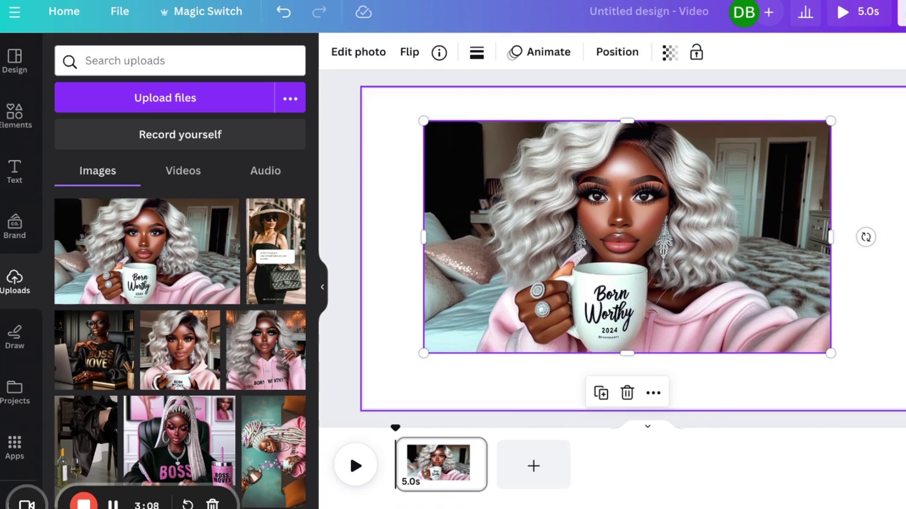
left_click_drag(828, 354, 833, 355)
left_click_drag(871, 376, 871, 377)
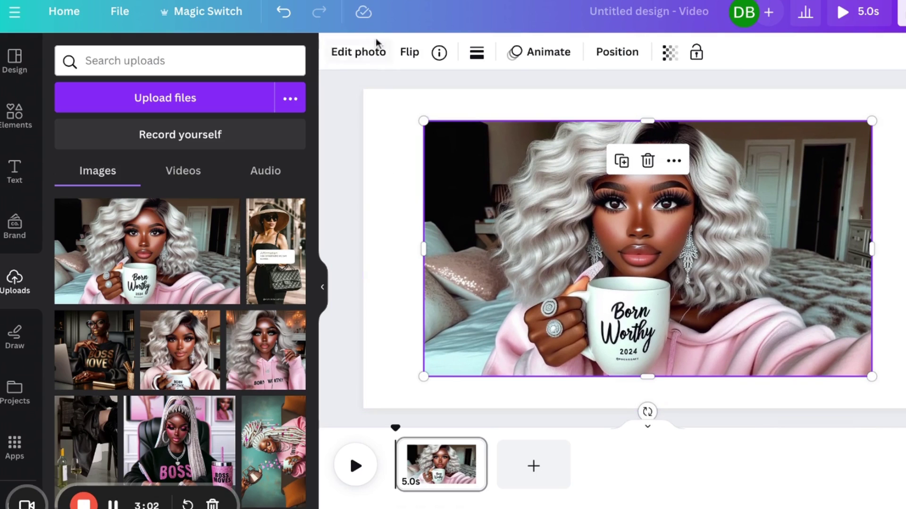
Step: Run Magic Expand on the portrait with Whole Page to generate four expanded versions
left_click(375, 51)
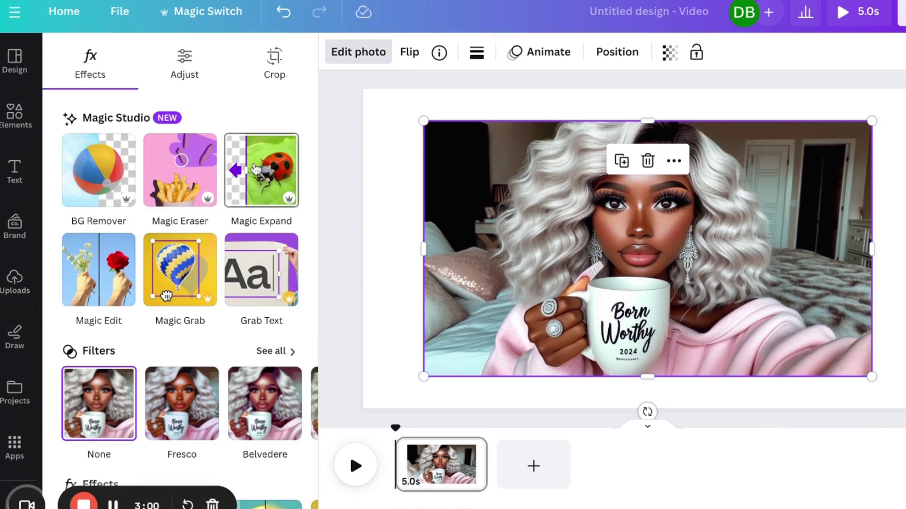
left_click(252, 169)
left_click(204, 239)
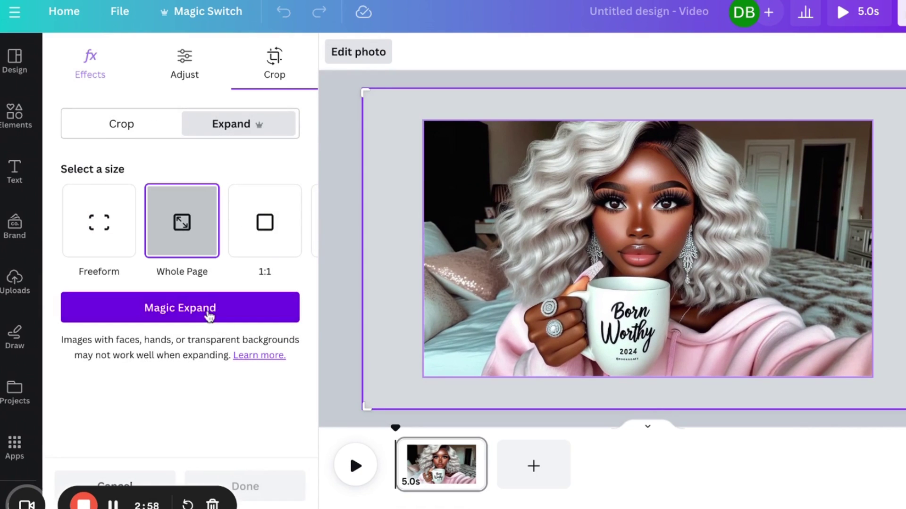
left_click(206, 310)
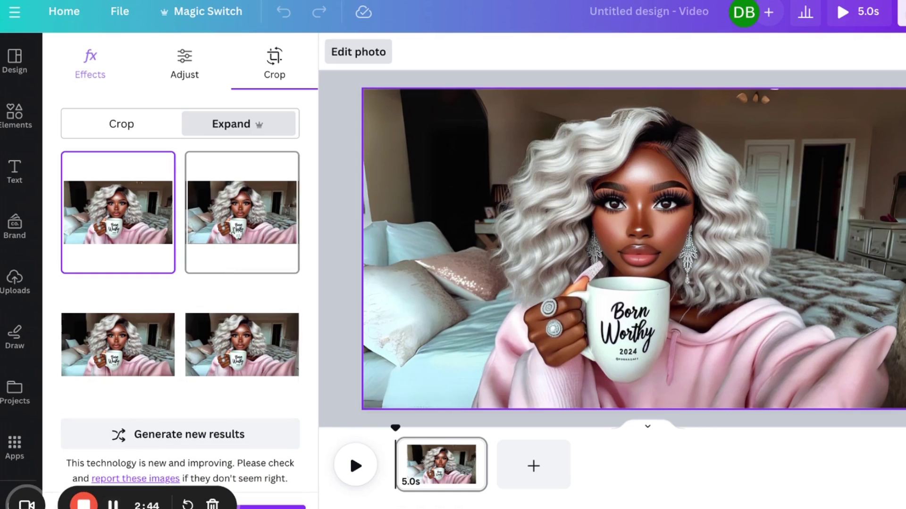
Step: Preview and compare the second, third and fourth Magic Expand results on the page
left_click(241, 225)
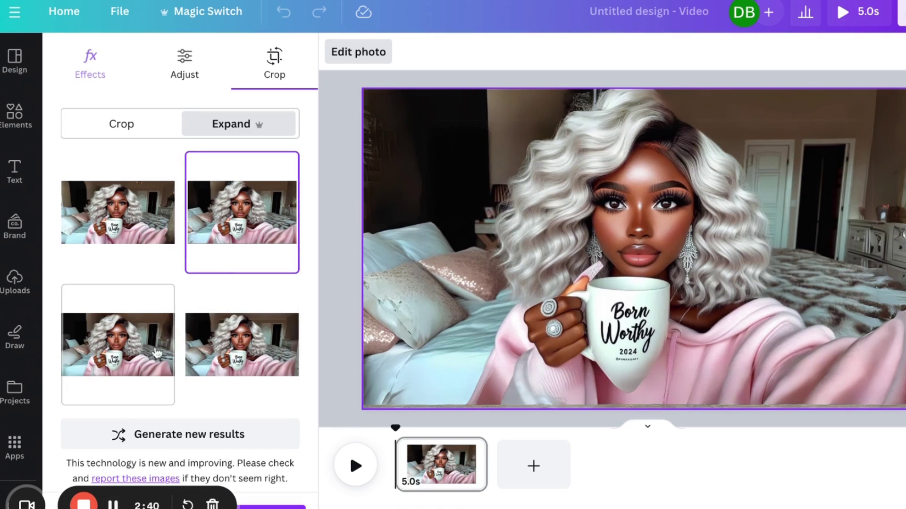
left_click(151, 357)
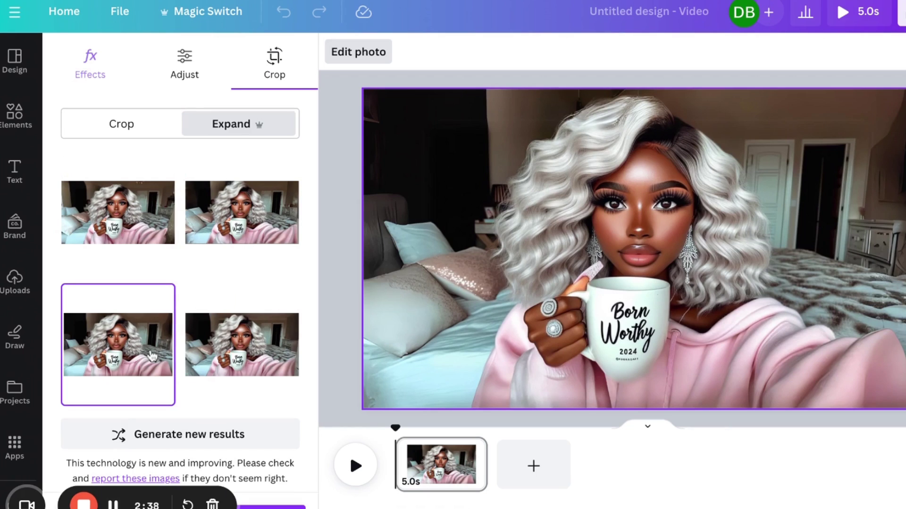
left_click(246, 364)
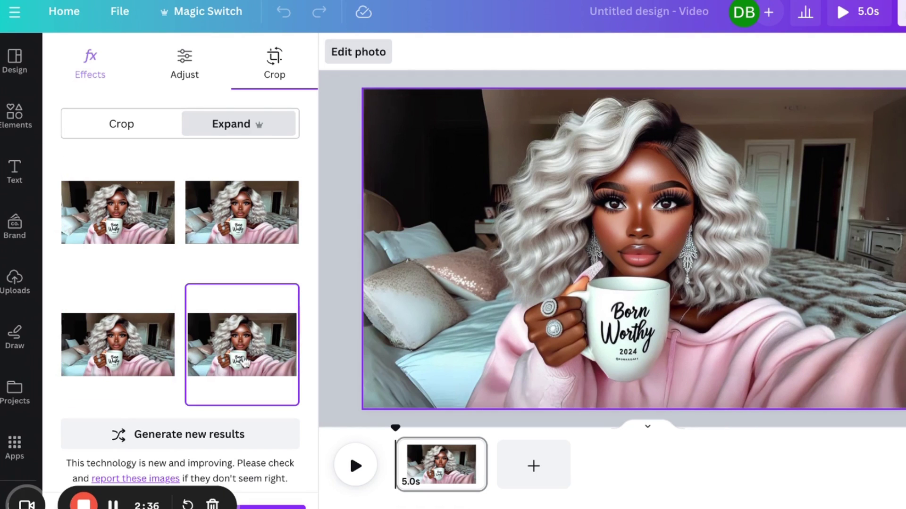
left_click(137, 368)
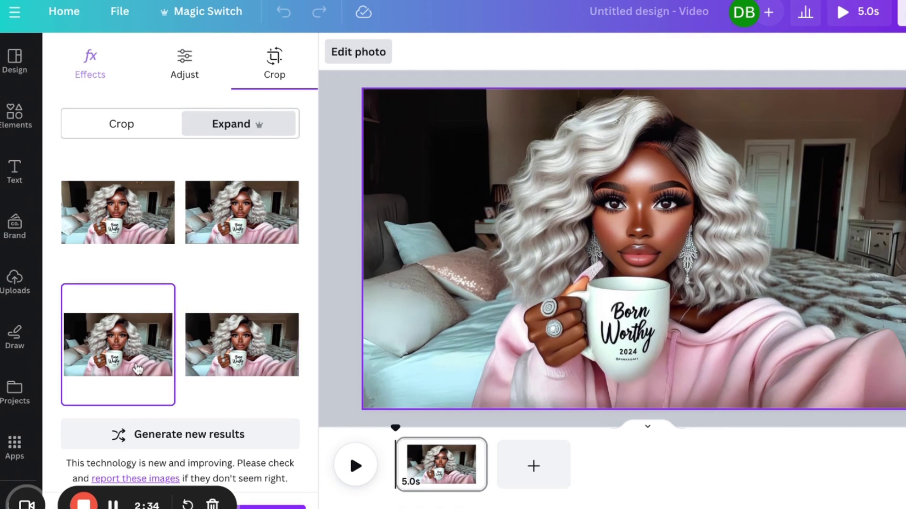
left_click(219, 368)
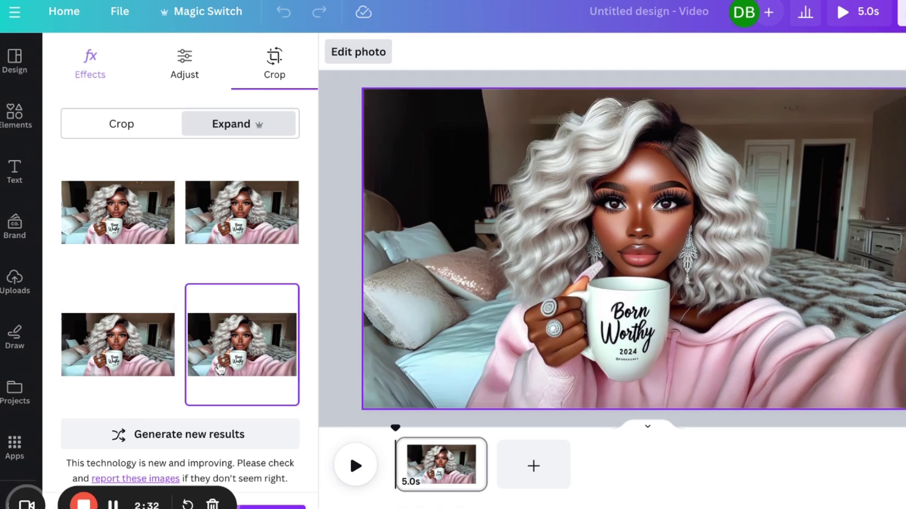
left_click(141, 370)
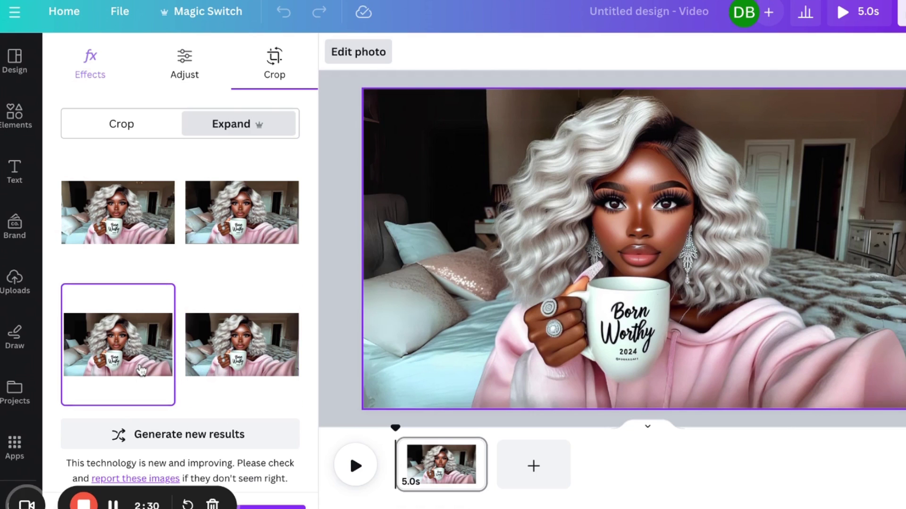
left_click(220, 368)
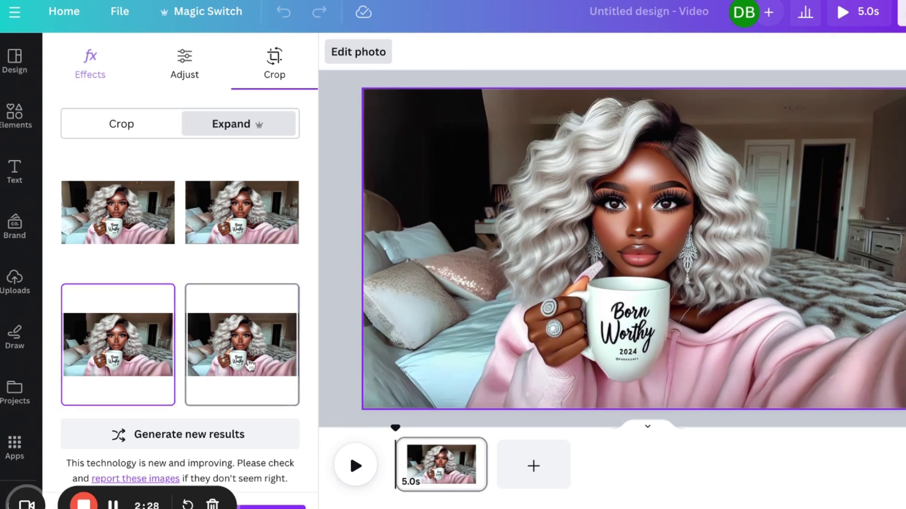
Step: Apply the third expansion result to fill the widescreen page, then deselect the image
left_click(159, 367)
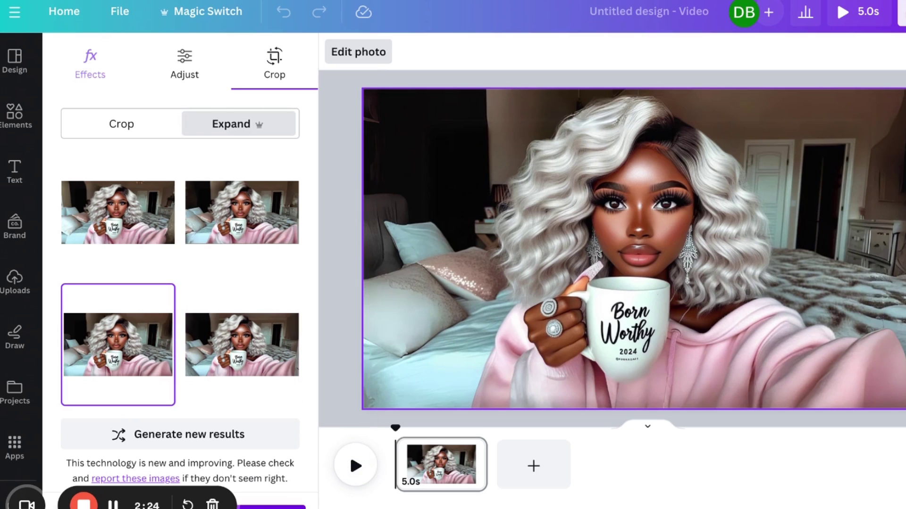
left_click(272, 507)
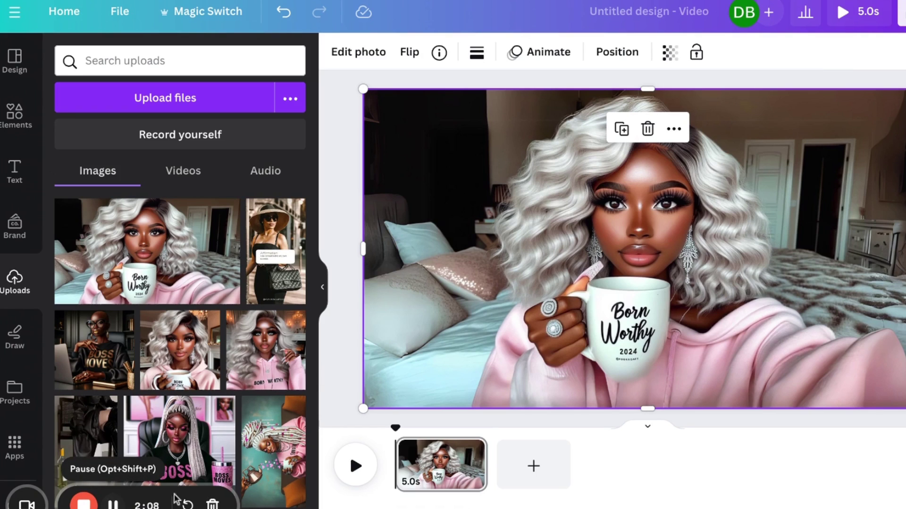
left_click(348, 405)
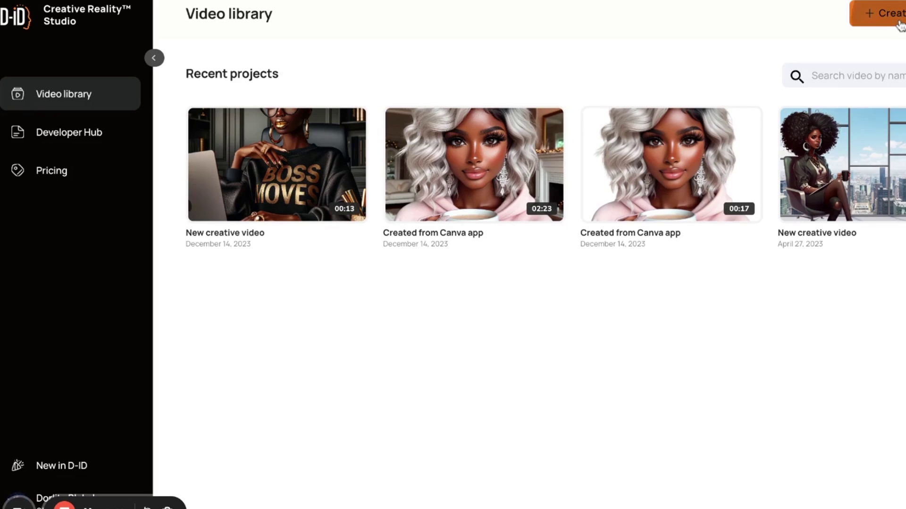
Step: Create a new video from D-ID's Video library to open the presenter and script editor
left_click(877, 14)
mouse_move(240, 470)
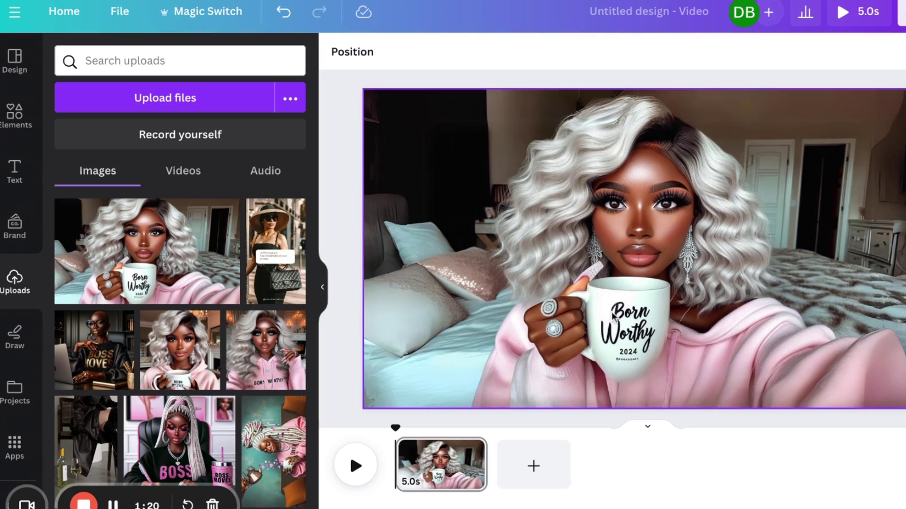
Step: Delete the avatar image from the page and search Apps for 'D-ID' to find D-ID AI Presenters
left_click(544, 327)
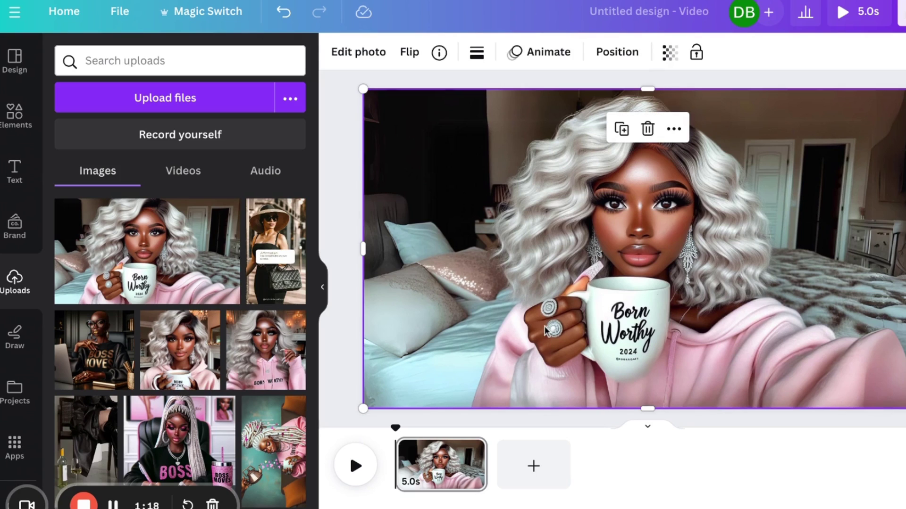
key("Delete")
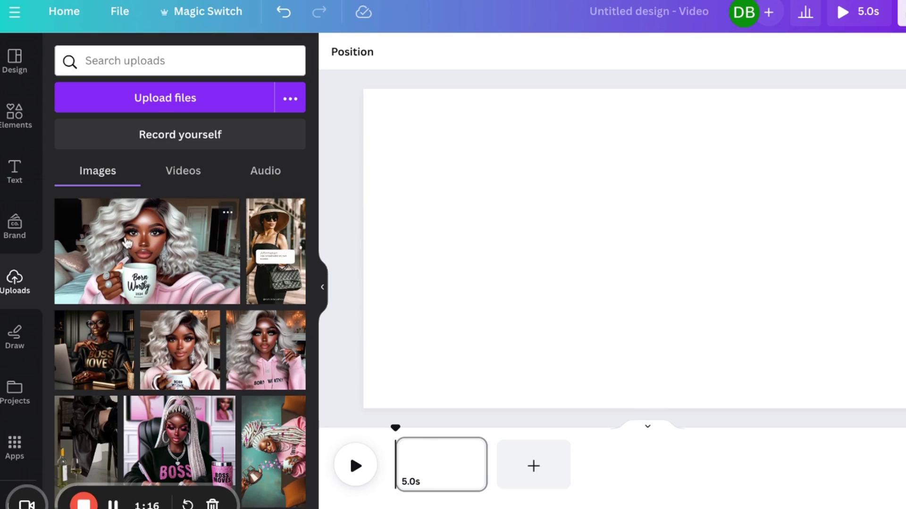
left_click(26, 443)
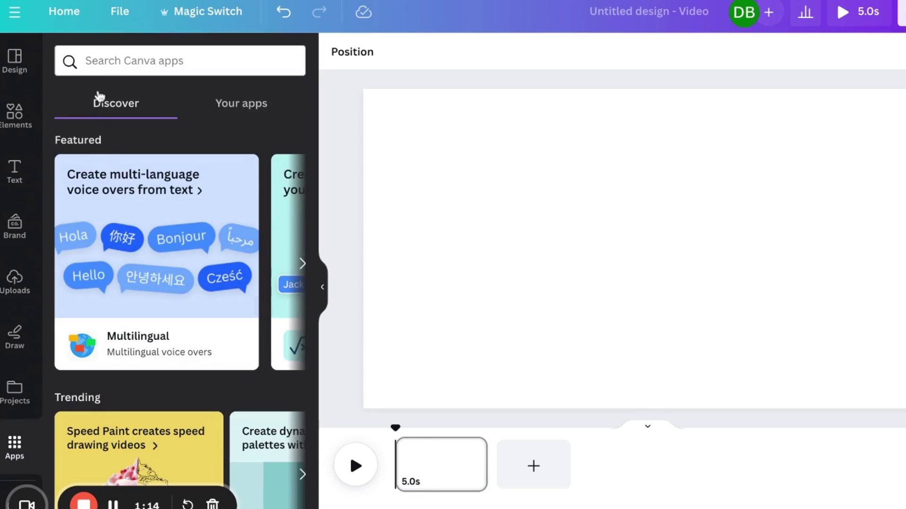
left_click(103, 67)
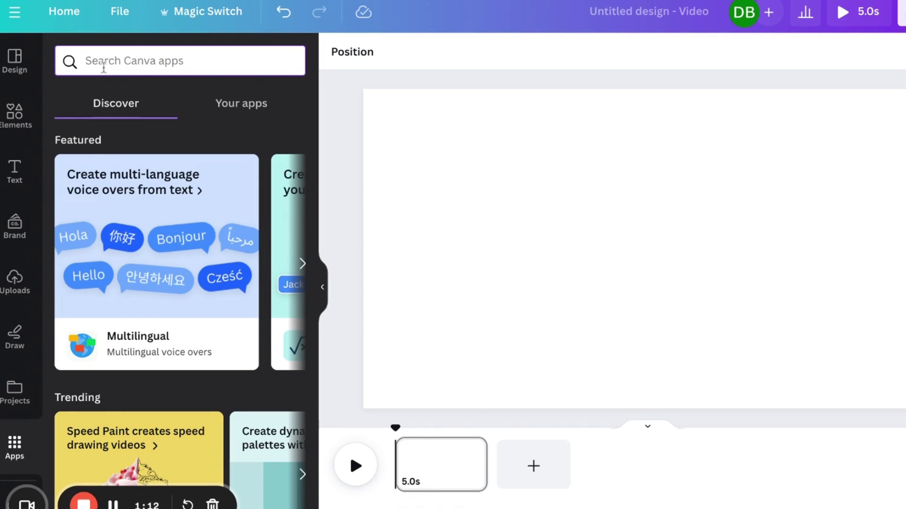
type("D-ID")
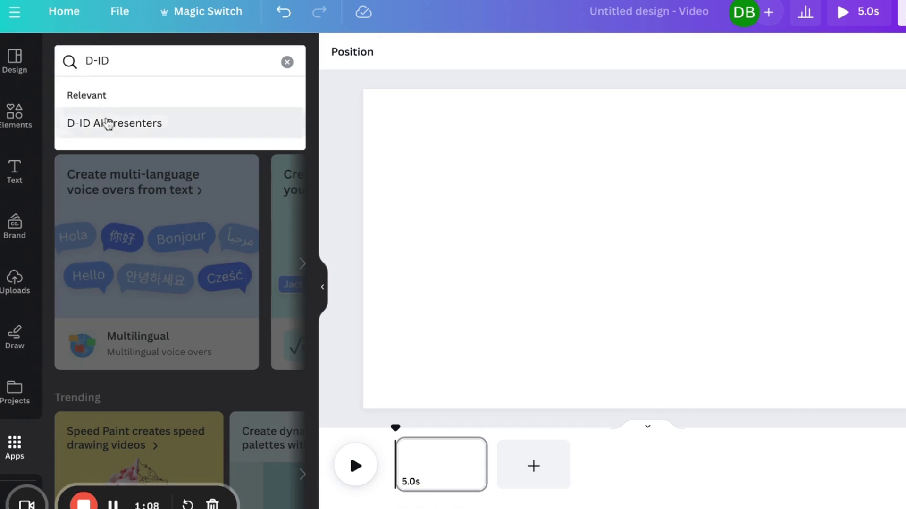
left_click(122, 123)
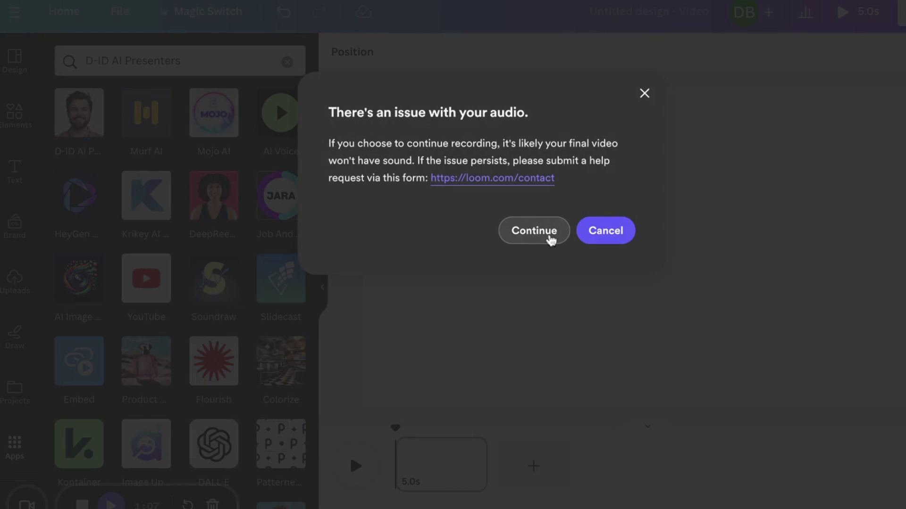
Step: Dismiss the recorder warning and open the D-ID AI Presenters app
left_click(551, 240)
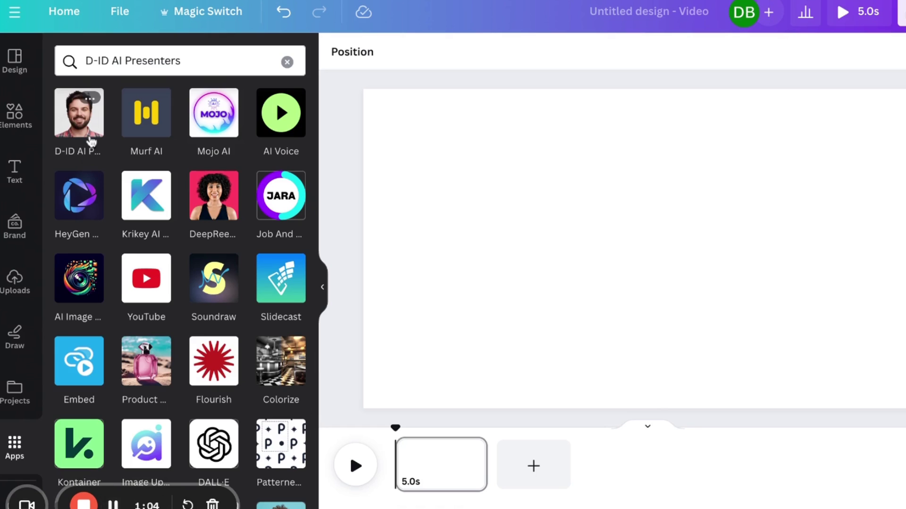
left_click(90, 141)
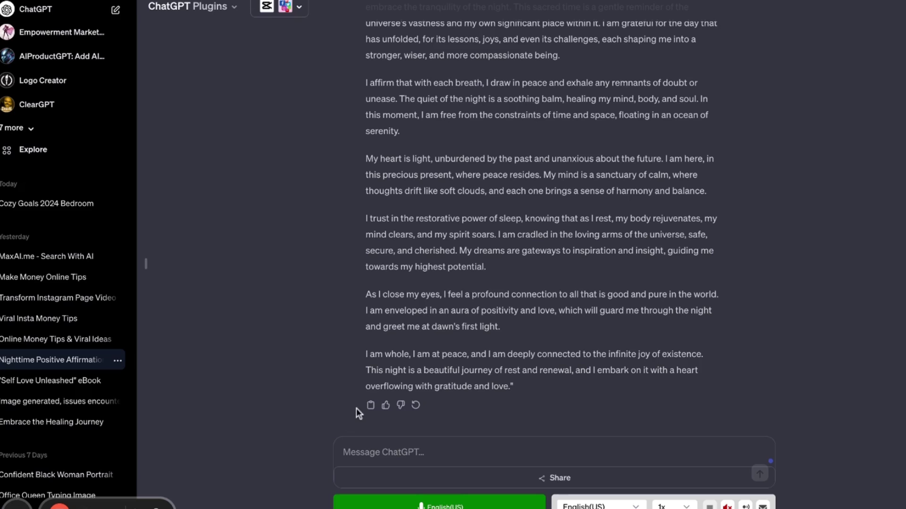
Step: Copy ChatGPT's nighttime affirmations reply to the clipboard
left_click(371, 406)
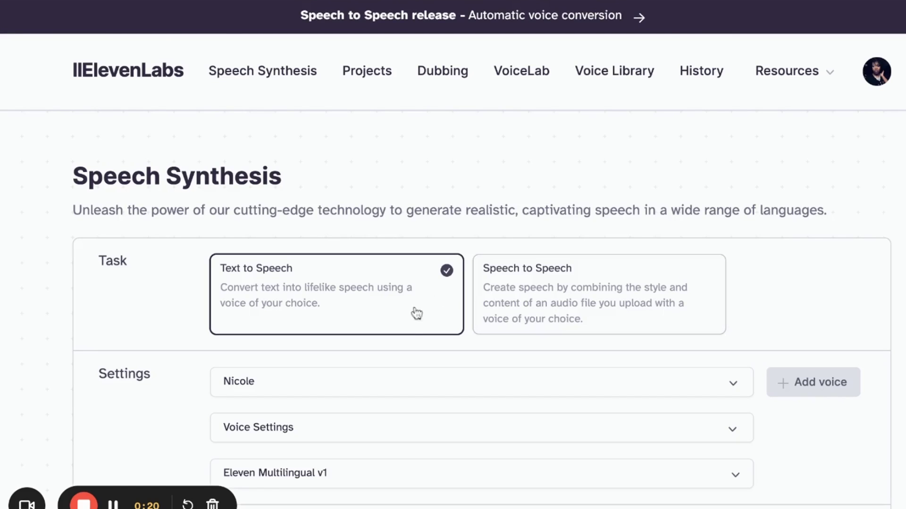
Step: Replace the ElevenLabs script with the pasted affirmations minus the trailing quote, and generate Nicole speech
scroll(362, 186, "down", 7)
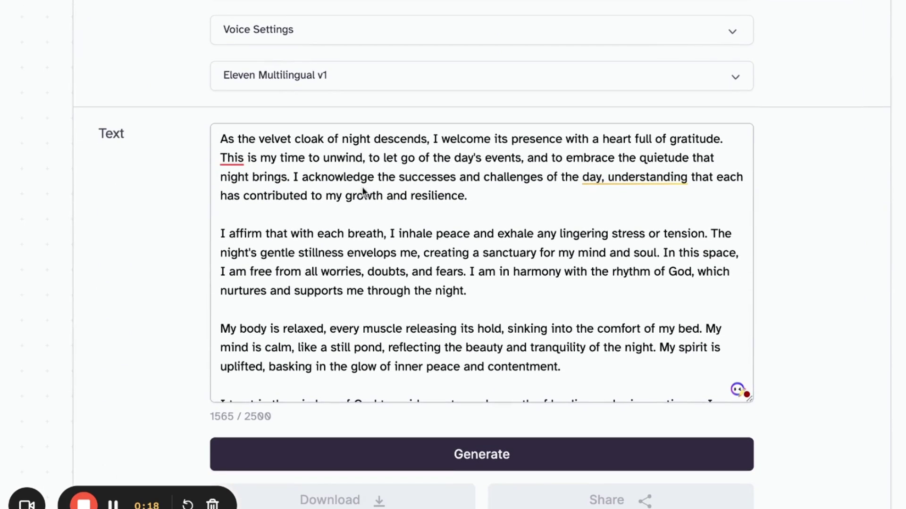
left_click(362, 194)
key("ctrl+a")
key("BackSpace")
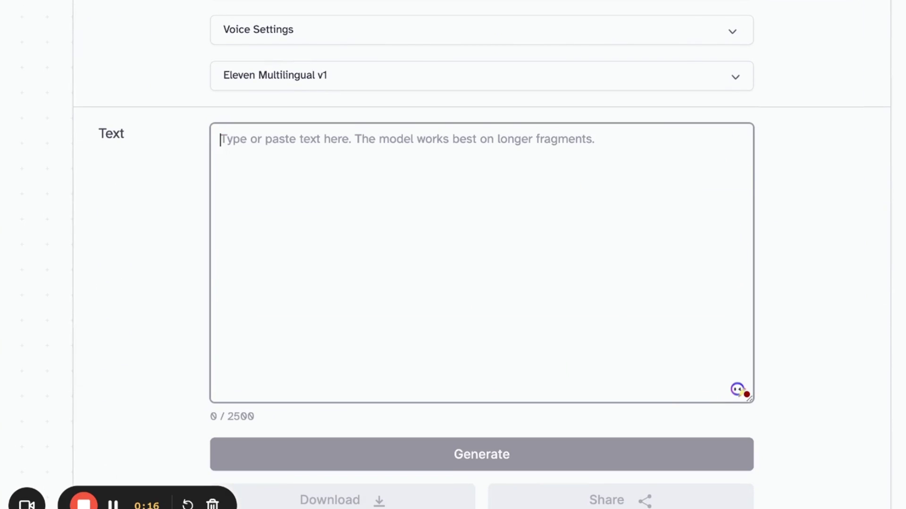
key("ctrl+v")
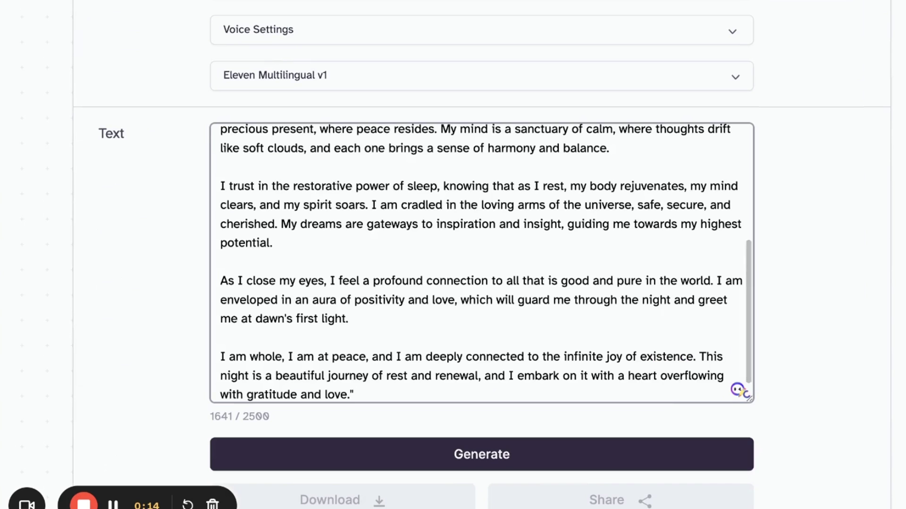
key("BackSpace")
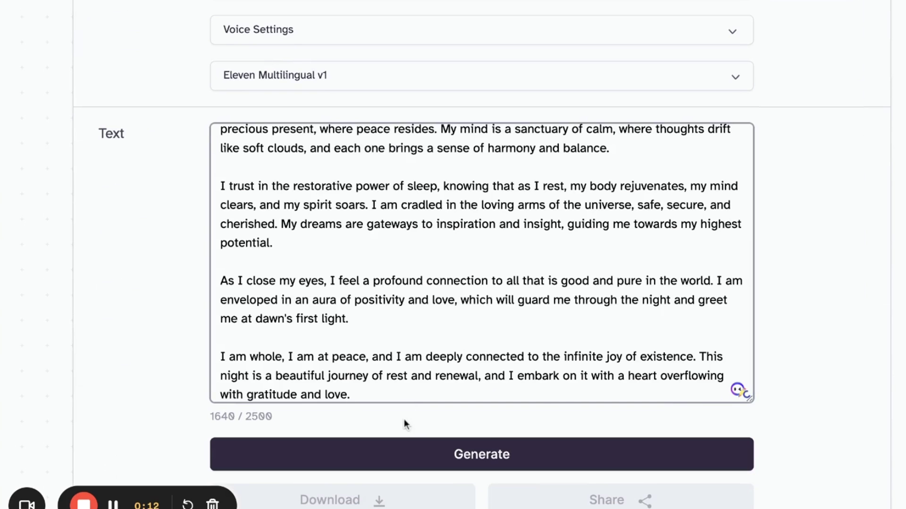
scroll(402, 373, "up", 7)
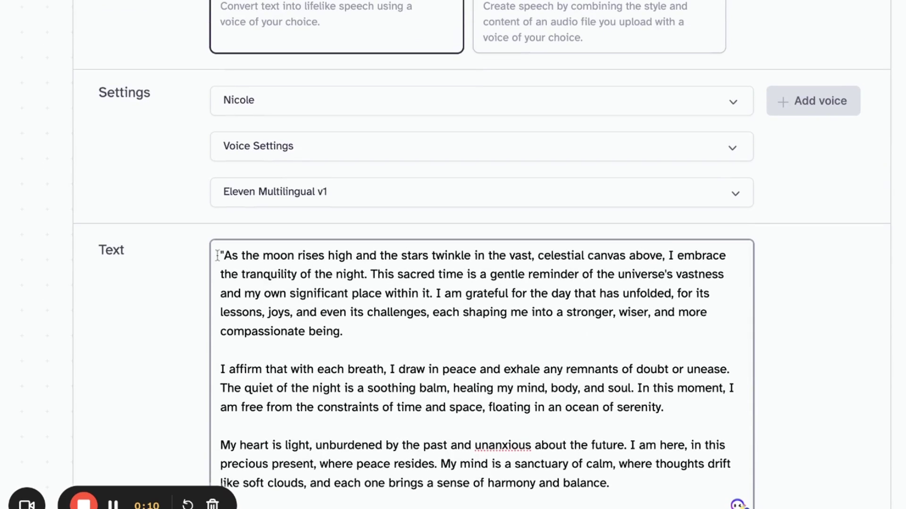
scroll(391, 335, "down", 2)
scroll(391, 335, "down", 8)
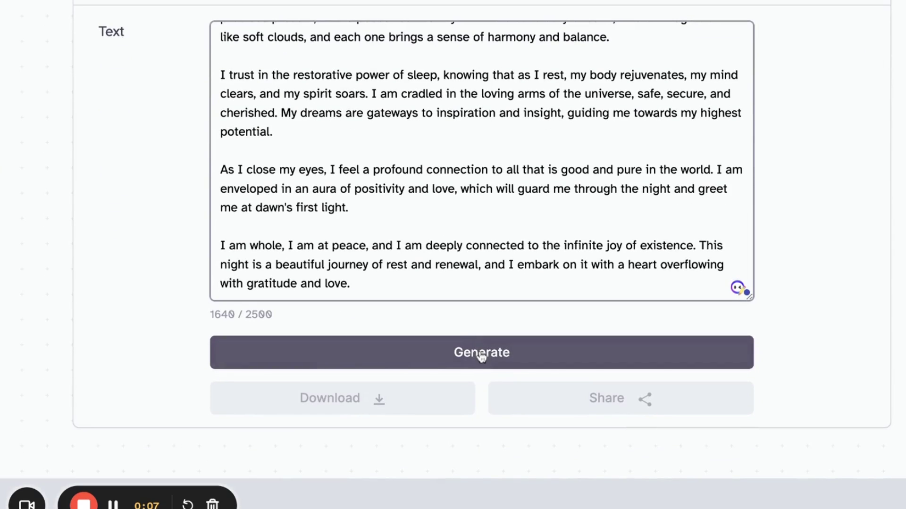
left_click(482, 357)
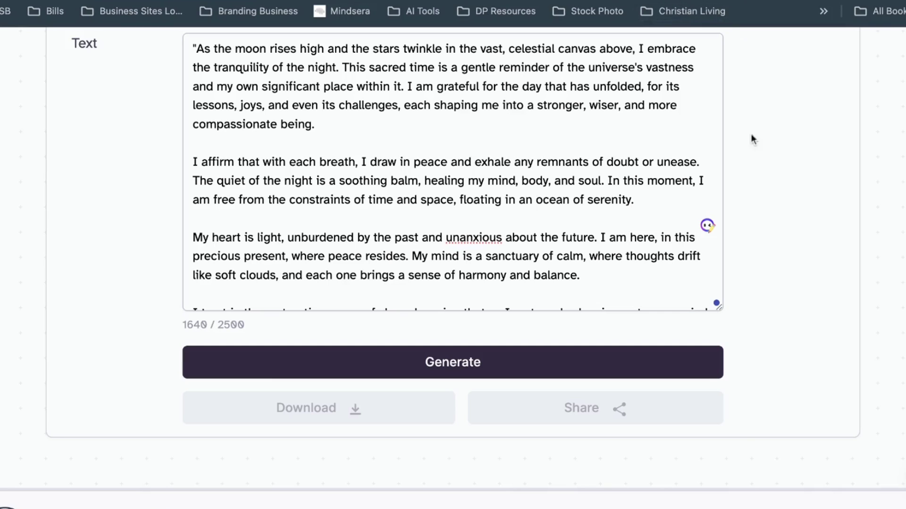
Step: Scroll through ElevenLabs to review the 1,640-character affirmation script with the Dorlita voice selected
scroll(753, 148, "up", 6)
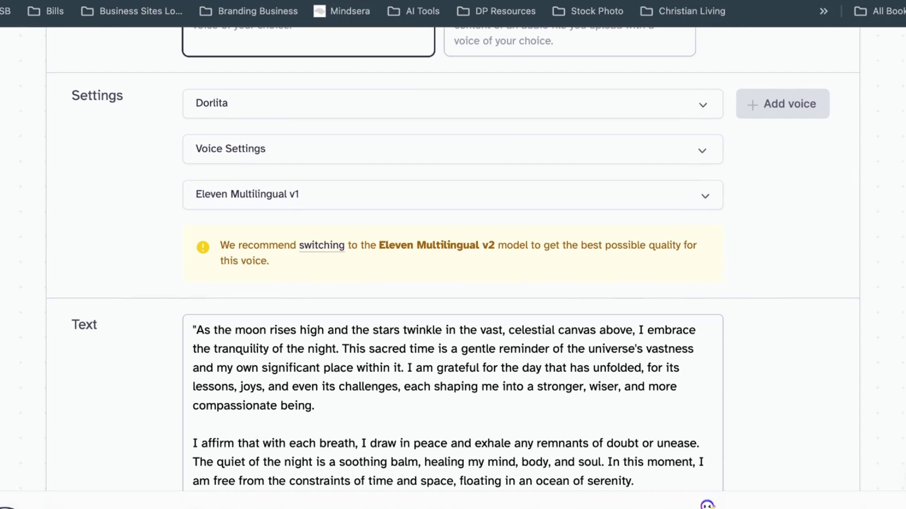
scroll(452, 264, "up", 7)
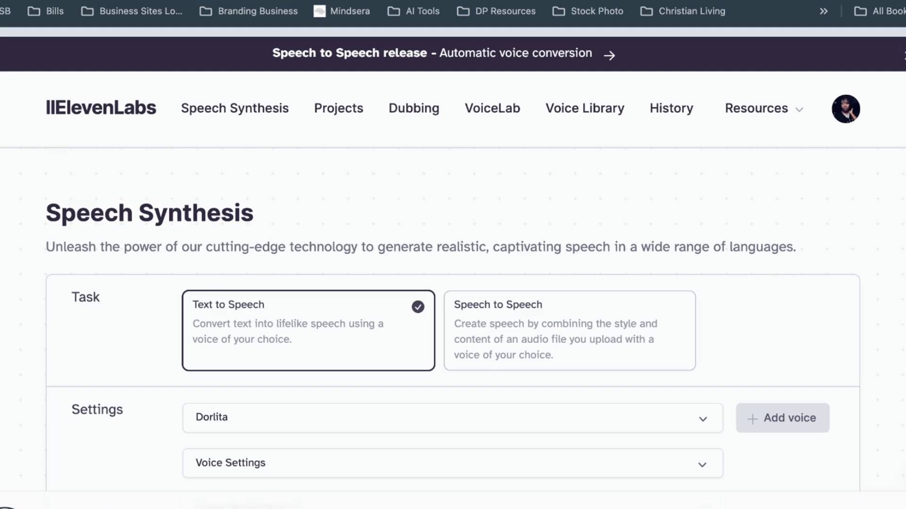
scroll(810, 243, "down", 5)
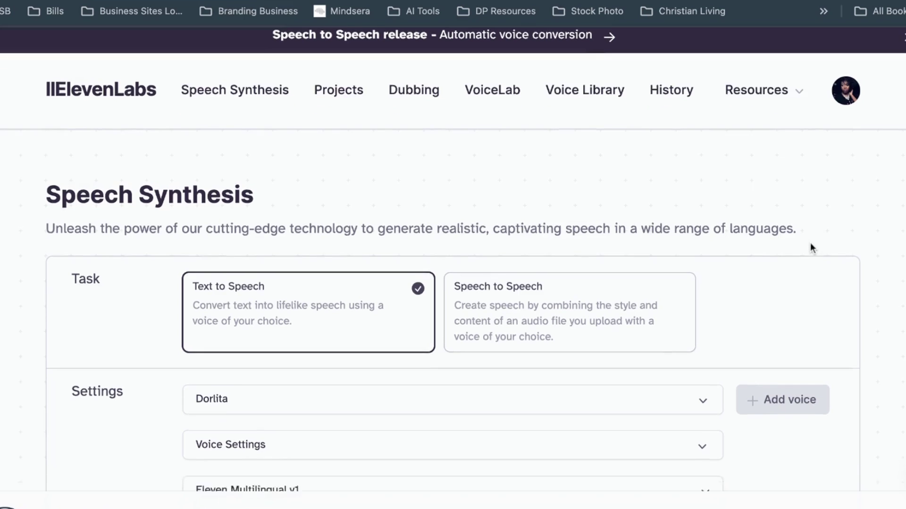
scroll(756, 362, "down", 8)
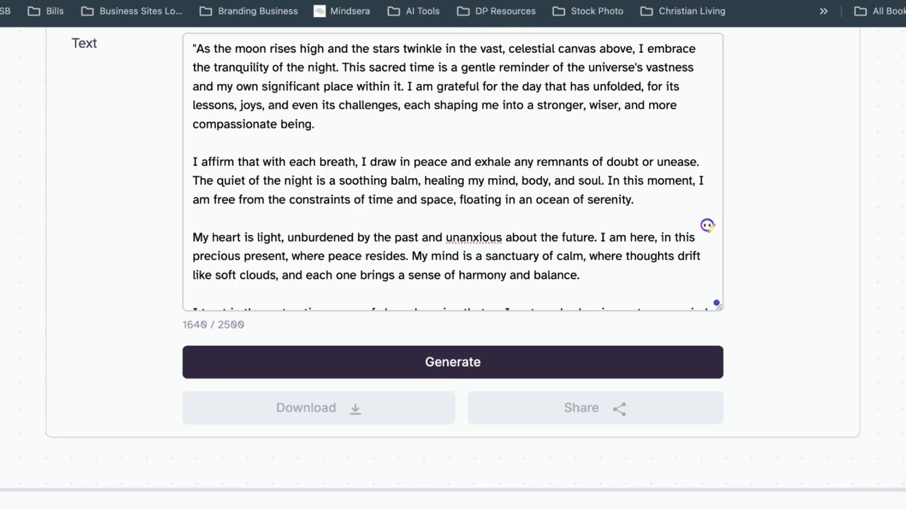
Step: Return to the Canva video design and scroll the D-ID panel back to the presenter avatars
key("ctrl+Tab")
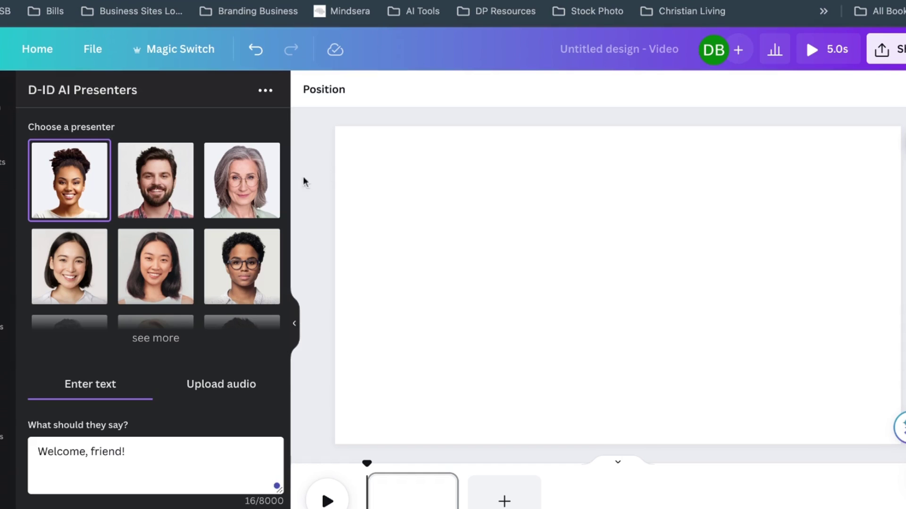
scroll(151, 376, "down", 6)
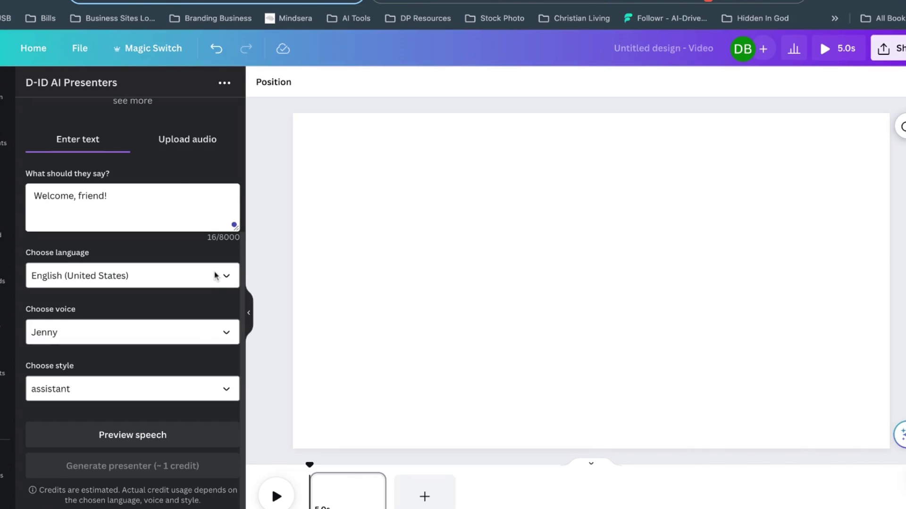
scroll(180, 186, "down", 1)
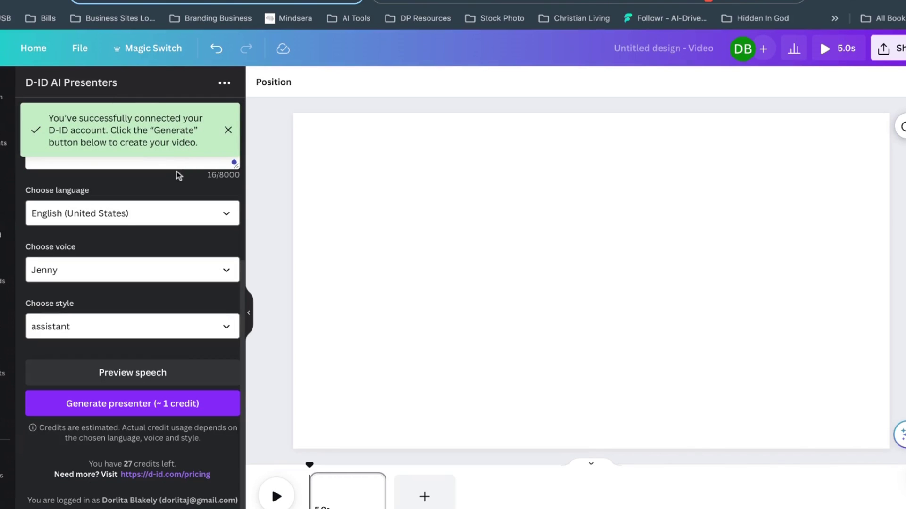
scroll(178, 181, "up", 4)
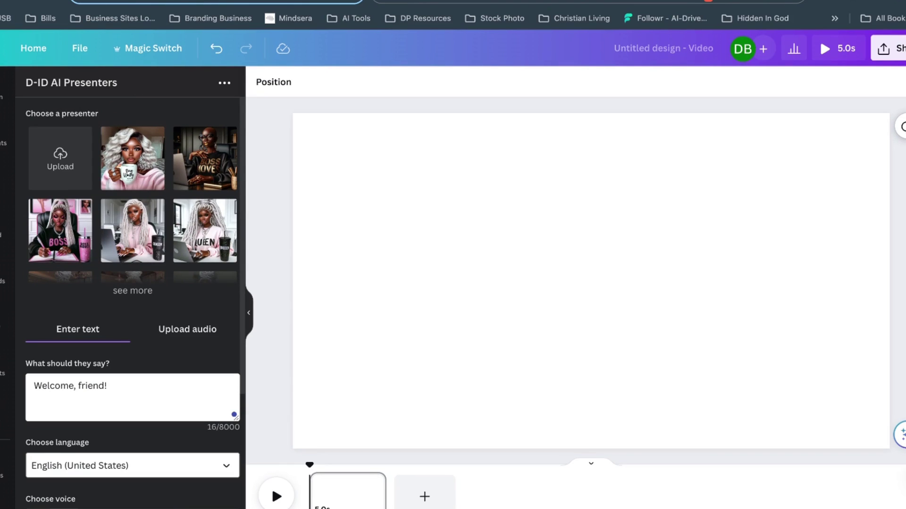
Step: Choose the mug-holding avatar, upload the 01:50.576 ElevenLabs mp3 as its audio, and preview the speech
left_click(148, 177)
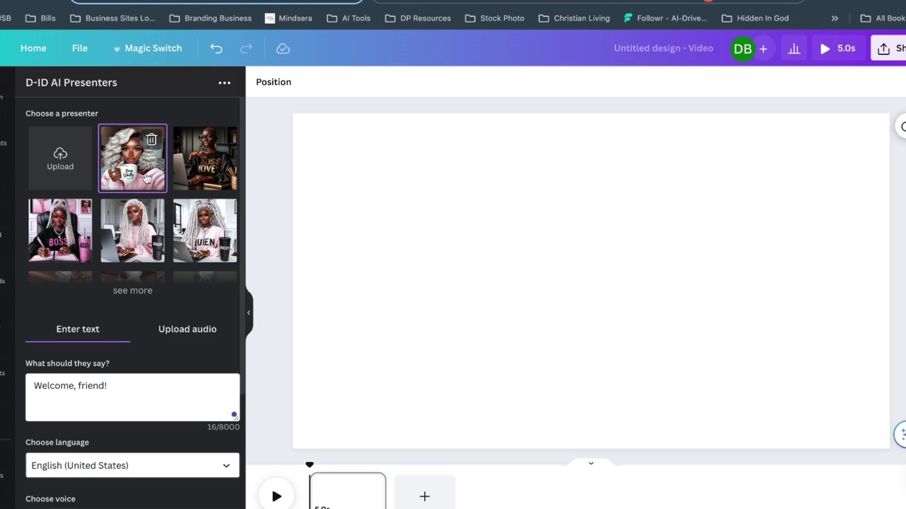
left_click(208, 330)
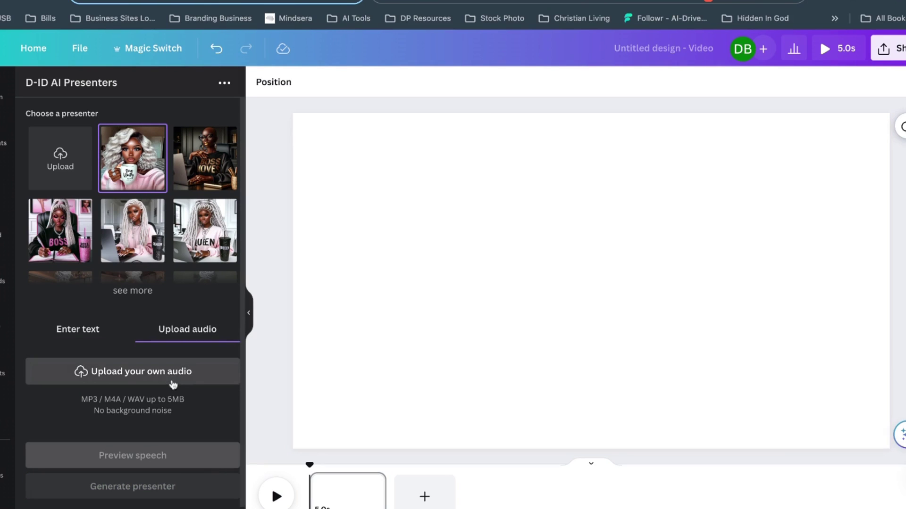
left_click(171, 380)
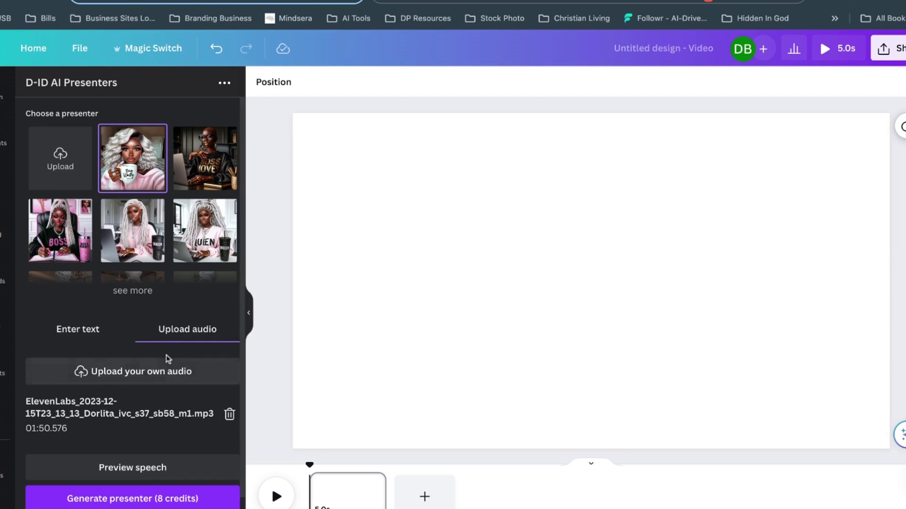
scroll(167, 359, "down", 2)
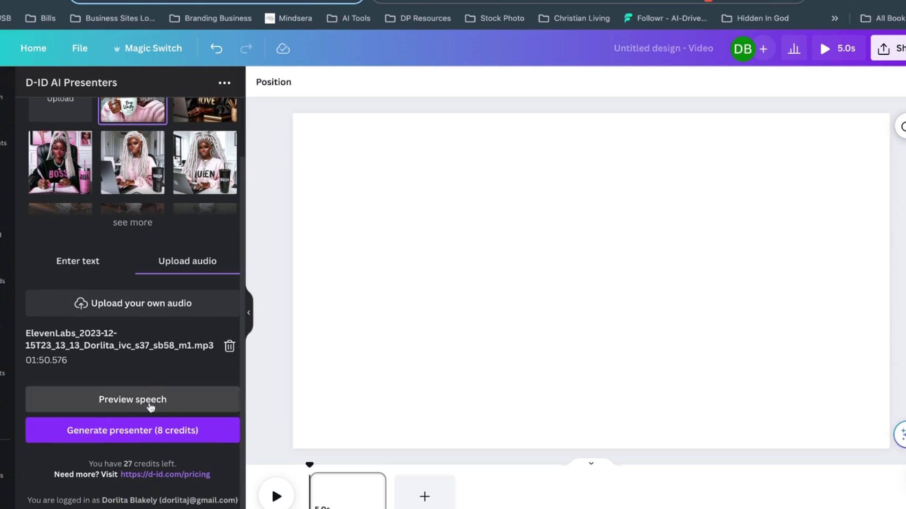
left_click(148, 403)
left_click(145, 409)
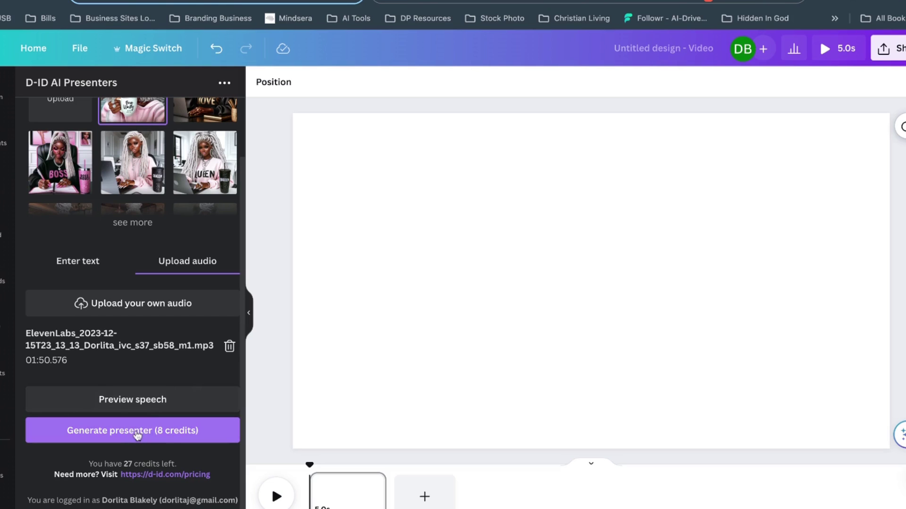
Step: Generate the 1:50 presenter video for 8 credits, stretch it to fill the page, and play it
left_click(136, 434)
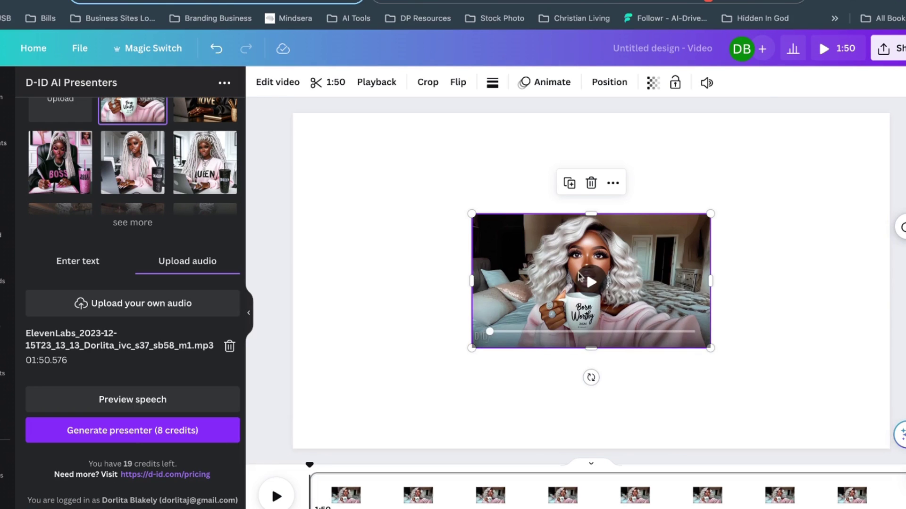
left_click_drag(710, 214, 890, 113)
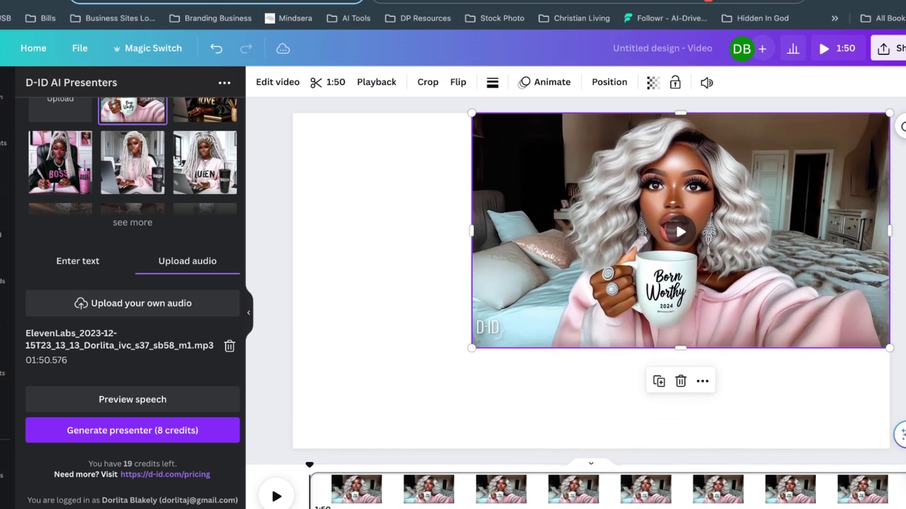
left_click_drag(472, 348, 293, 449)
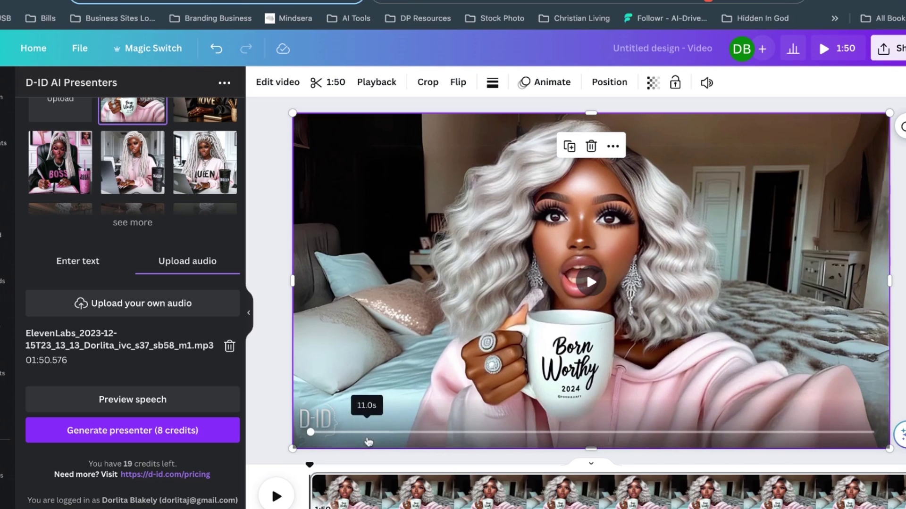
left_click(592, 292)
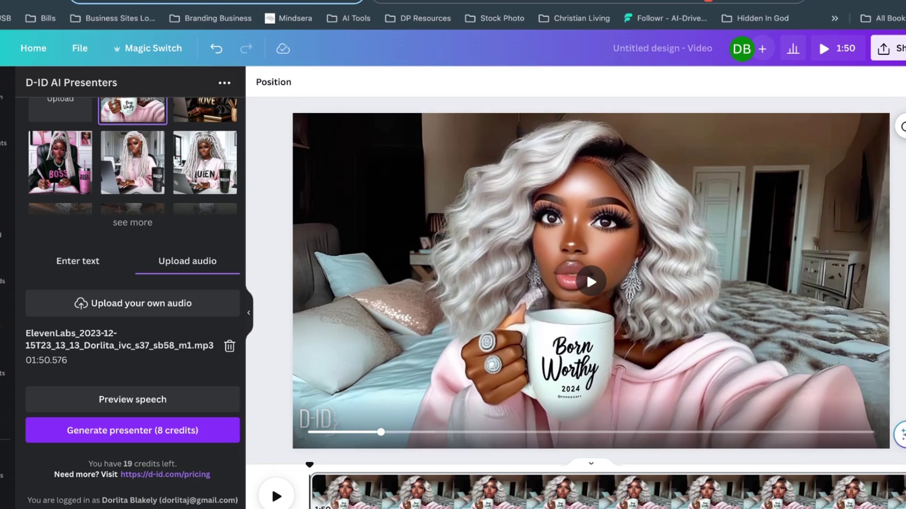
scroll(7, 255, "down", 5)
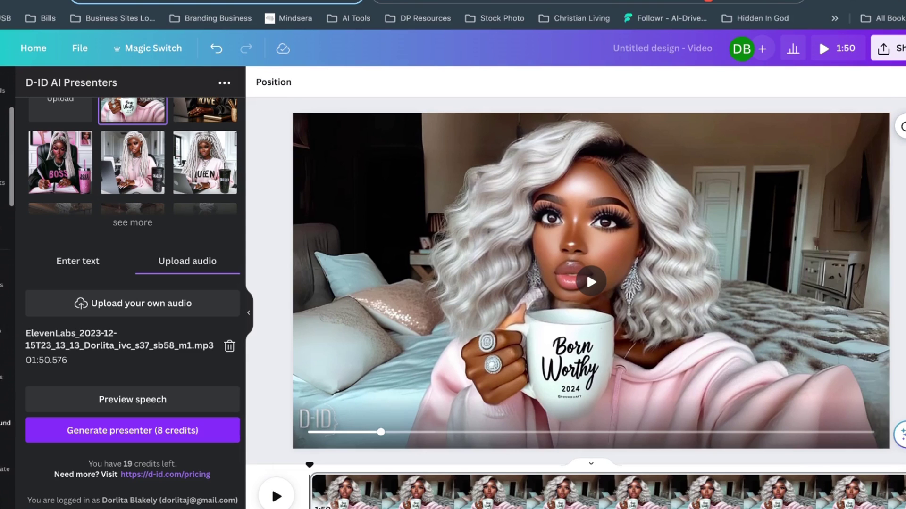
Step: Add the first diamond logo from the Uploads logos folder, shrunk over the bottom-left D-ID watermark
left_click(7, 271)
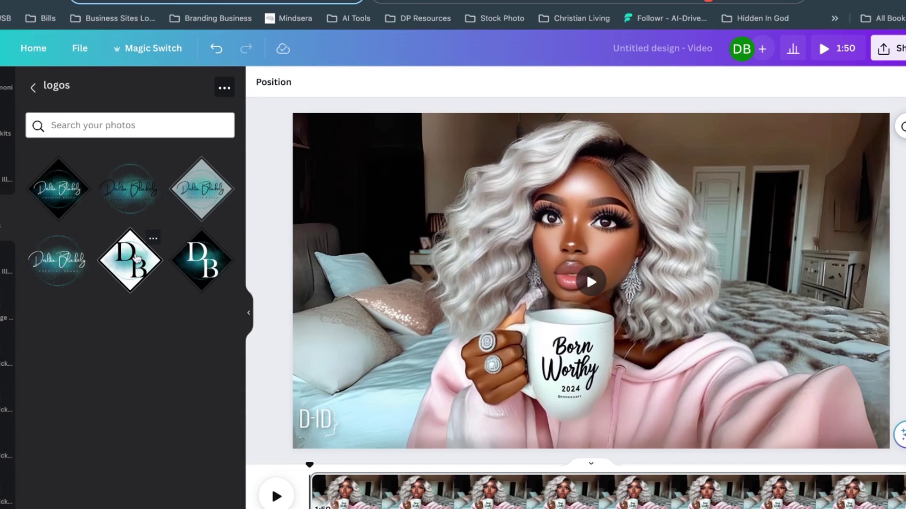
left_click(66, 202)
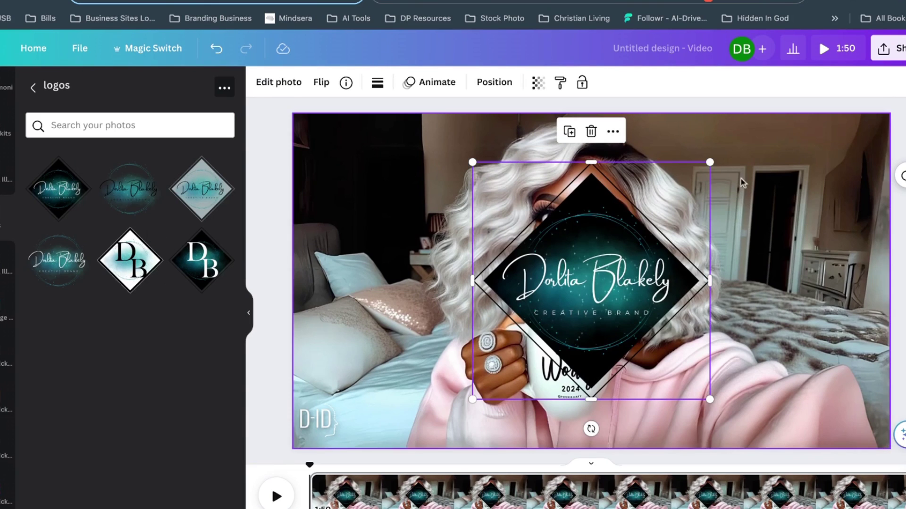
left_click_drag(709, 162, 561, 312)
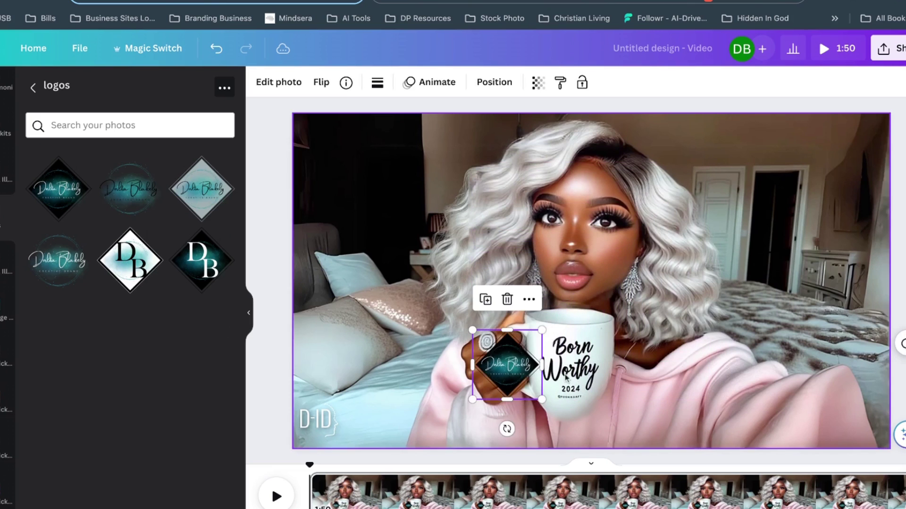
left_click_drag(516, 365, 331, 408)
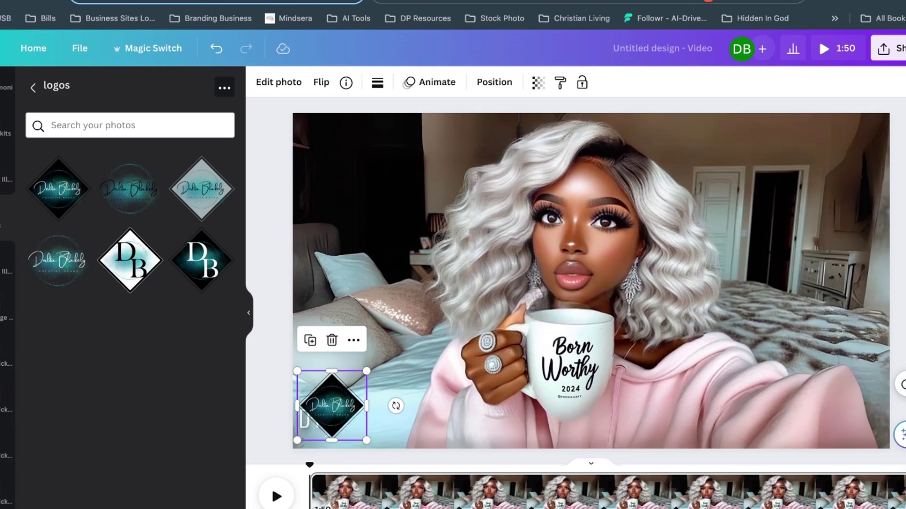
left_click_drag(367, 374, 348, 392)
left_click_drag(322, 434, 321, 432)
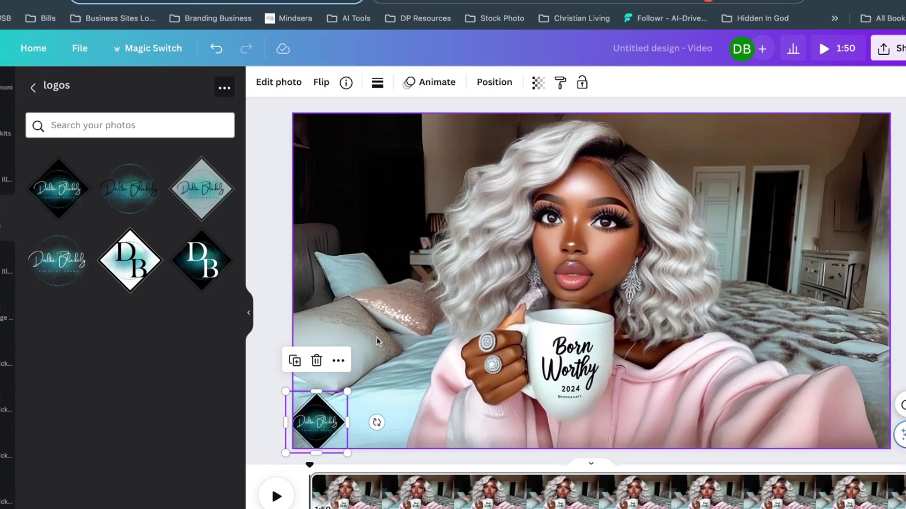
left_click(296, 332)
left_click(283, 336)
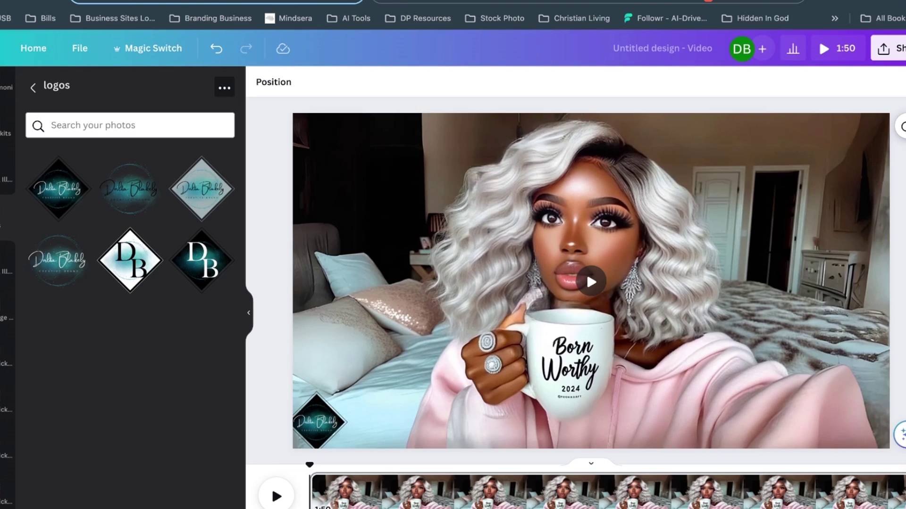
mouse_move(600, 282)
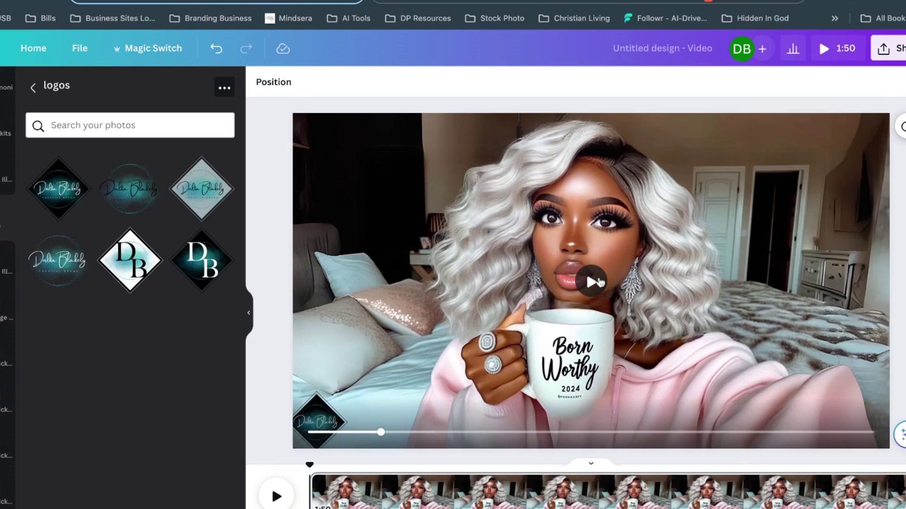